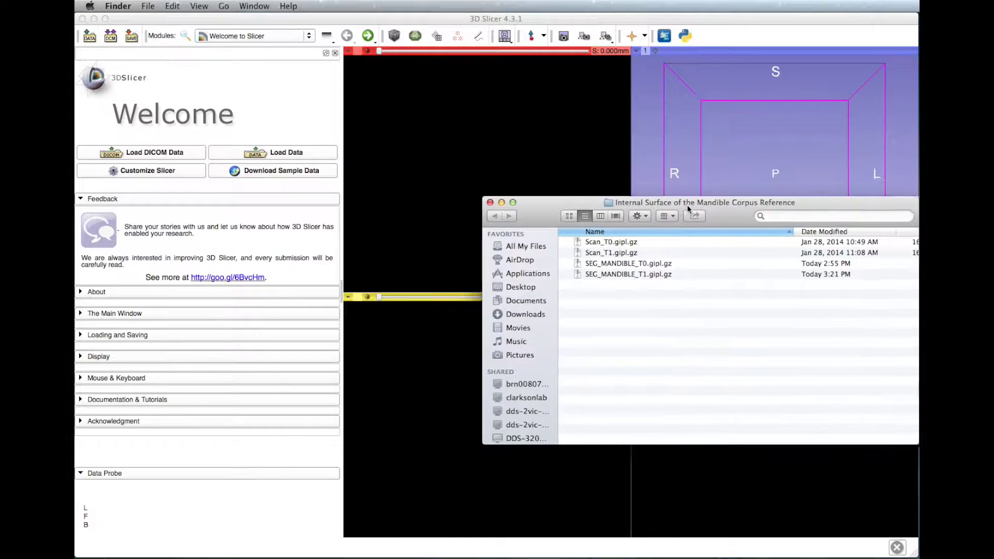
# Drag Scan_T0, Scan_T1, SEG_MANDIBLE_T0 and SEG_MANDIBLE_T1 from Finder into Slicer, then minimise Finder.
pyautogui.moveTo(623, 203); pyautogui.dragTo(589, 200)
pyautogui.click(591, 242)
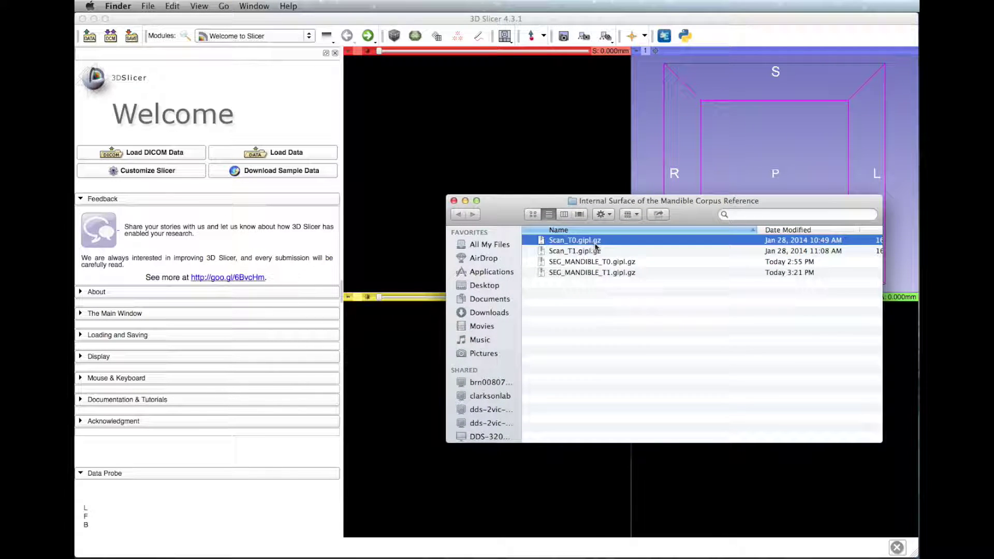
pyautogui.keyDown('shift'); pyautogui.click(626, 249); pyautogui.keyUp('shift')
pyautogui.keyDown('shift'); pyautogui.click(632, 263); pyautogui.keyUp('shift')
pyautogui.keyDown('shift'); pyautogui.click(621, 273); pyautogui.keyUp('shift')
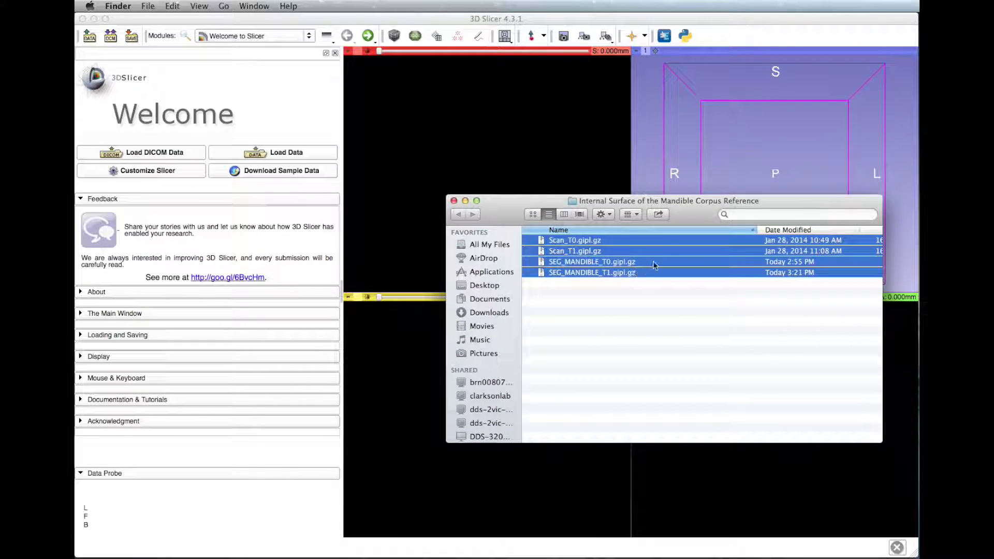
pyautogui.moveTo(585, 253); pyautogui.dragTo(493, 131)
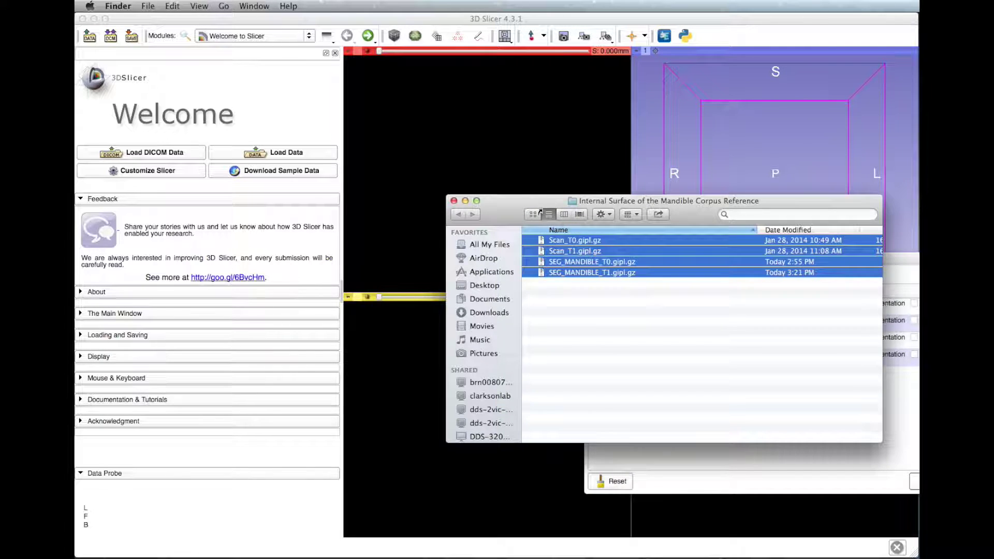
pyautogui.doubleClick(525, 202)
# Load all four volumes Centered, with SEG_MANDIBLE_T0 and SEG_MANDIBLE_T1 as label maps.
pyautogui.moveTo(783, 260); pyautogui.dragTo(556, 179)
pyautogui.click(575, 224)
pyautogui.click(576, 240)
pyautogui.click(575, 256)
pyautogui.click(576, 274)
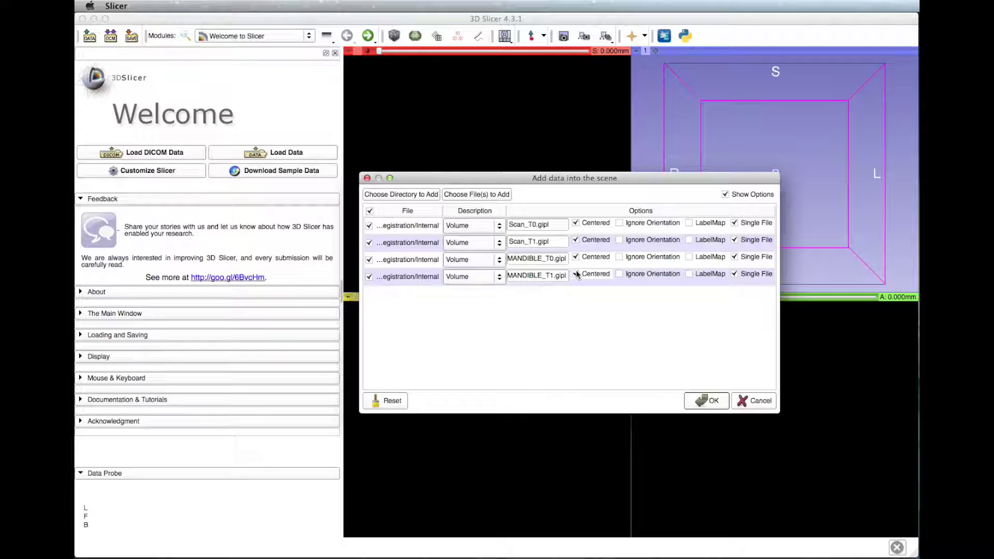
pyautogui.click(710, 257)
pyautogui.click(707, 274)
pyautogui.click(707, 401)
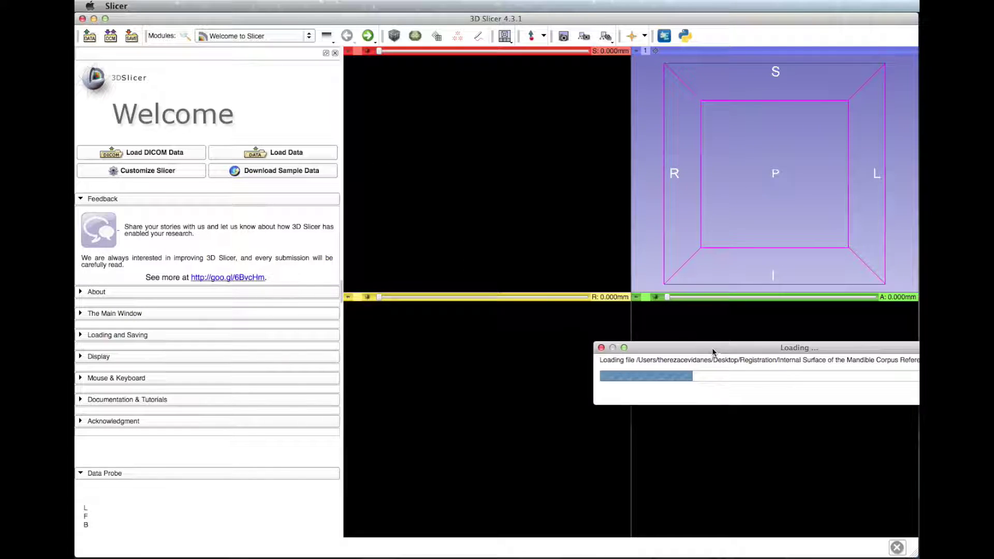
pyautogui.moveTo(712, 352); pyautogui.dragTo(597, 342)
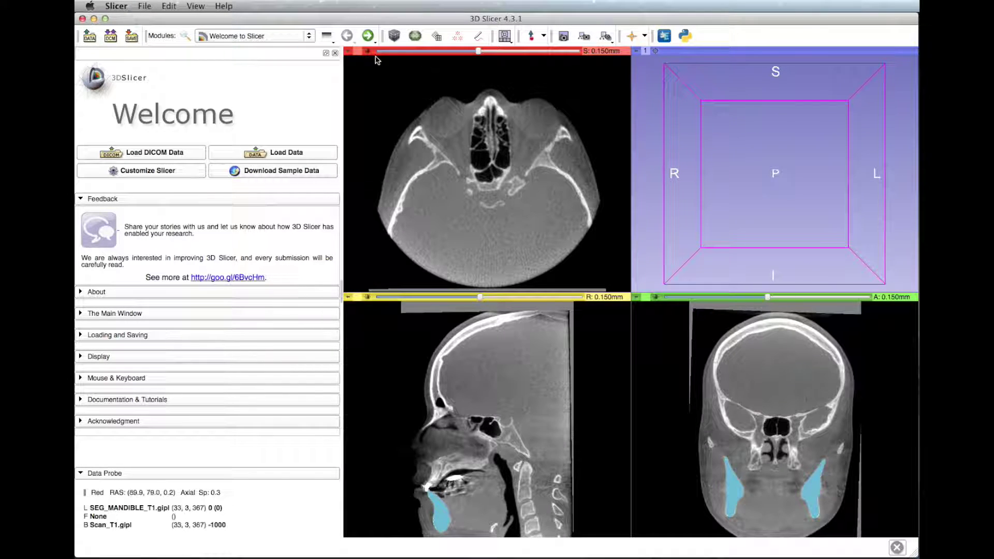
# Hide the label overlay and blend Scan_T0 as foreground at 0.40 opacity over Scan_T1.
pyautogui.moveTo(350, 51)
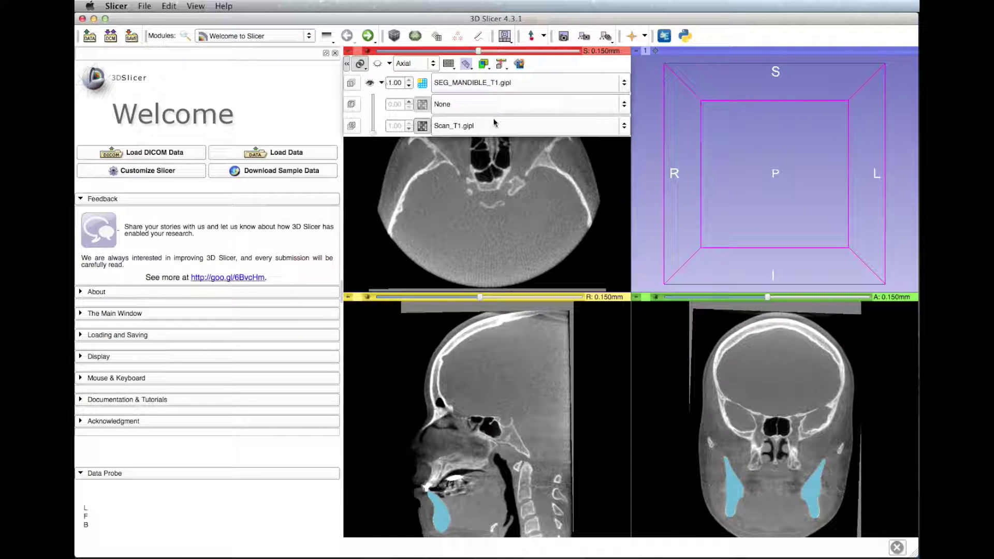
pyautogui.click(472, 82)
pyautogui.click(448, 53)
pyautogui.click(472, 104)
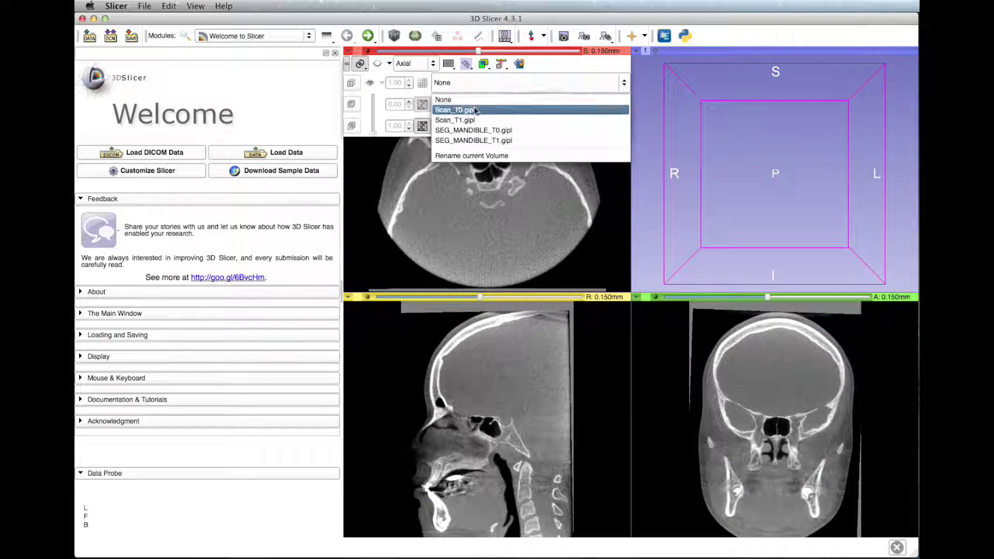
pyautogui.click(475, 111)
pyautogui.moveTo(348, 51)
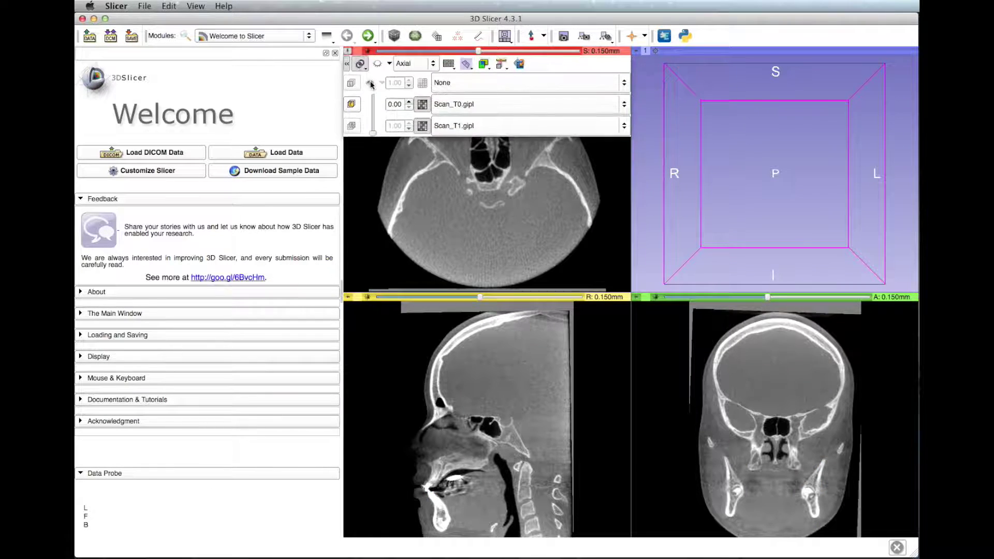
pyautogui.moveTo(373, 133)
pyautogui.mouseDown()
pyautogui.moveTo(374, 110)
pyautogui.moveTo(373, 119)
pyautogui.mouseUp()
# Compare the SEG_MANDIBLE_T0 and SEG_MANDIBLE_T1 label overlays, ending on SEG_MANDIBLE_T1.
pyautogui.click(475, 85)
pyautogui.click(473, 86)
pyautogui.click(474, 86)
pyautogui.click(478, 87)
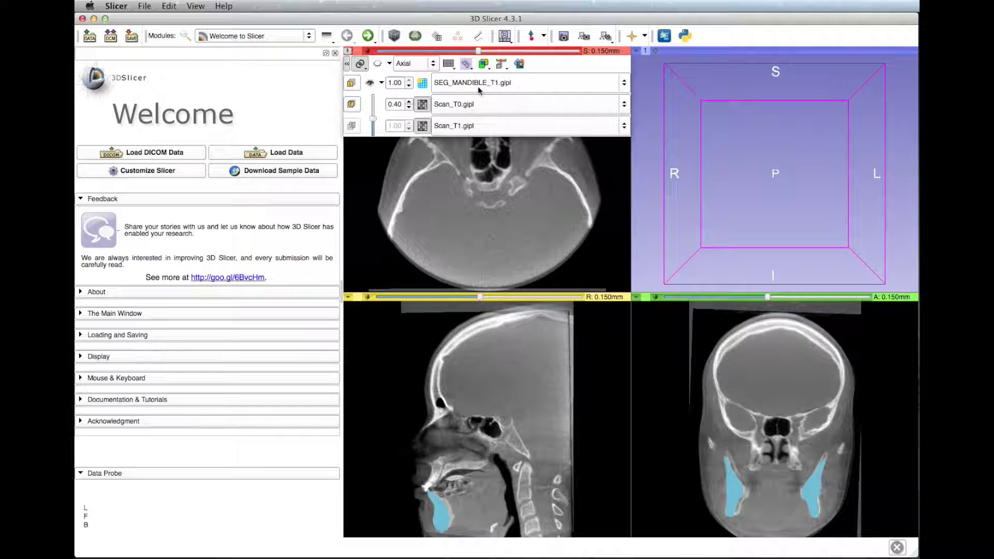
pyautogui.click(478, 84)
pyautogui.click(485, 71)
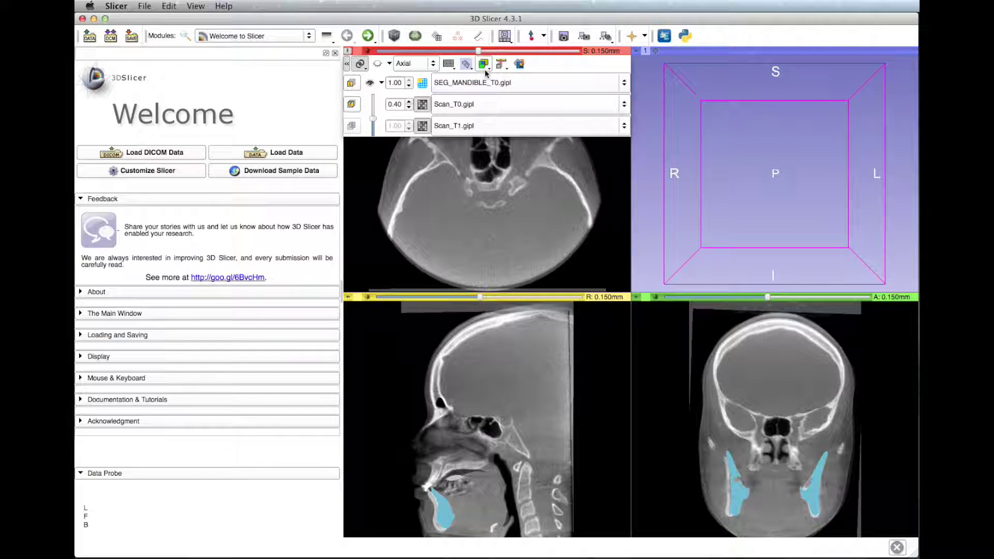
pyautogui.click(483, 83)
pyautogui.click(484, 86)
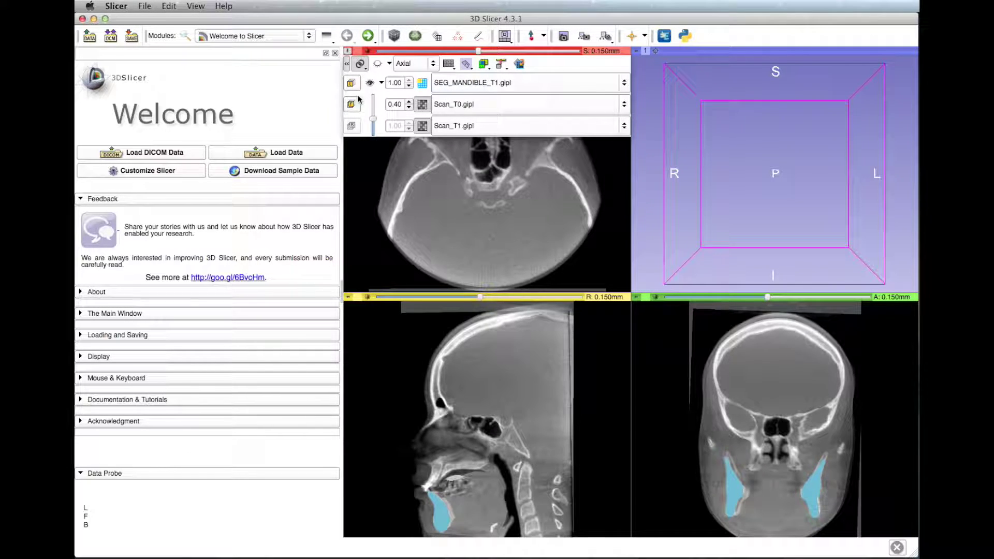
# Browse the module list to CMF Registration's registration modules.
pyautogui.click(275, 37)
pyautogui.moveTo(288, 205)
pyautogui.moveTo(376, 275)
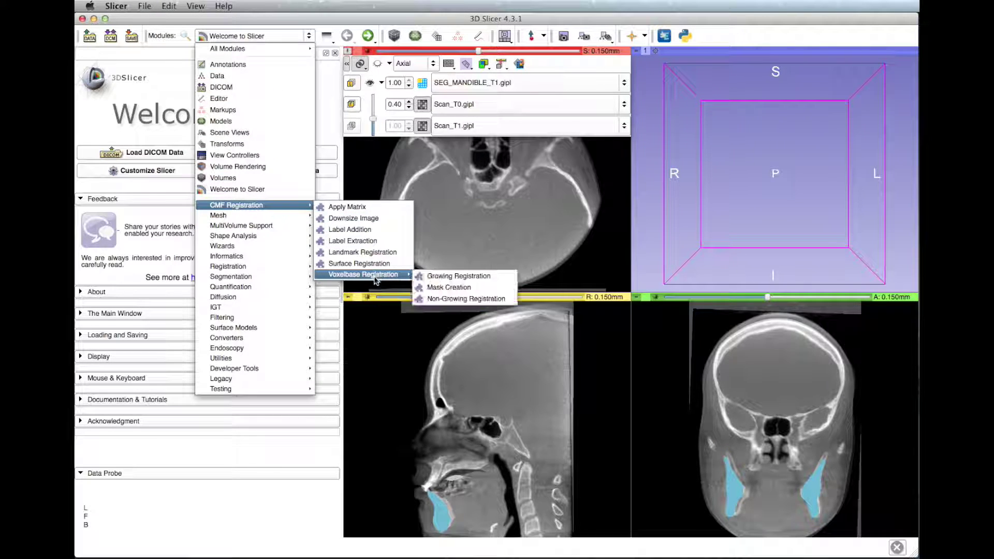
# In Growing Registration, set Scan_T0 as baseline scan and Scan_T1 as follow-up scan.
pyautogui.click(458, 280)
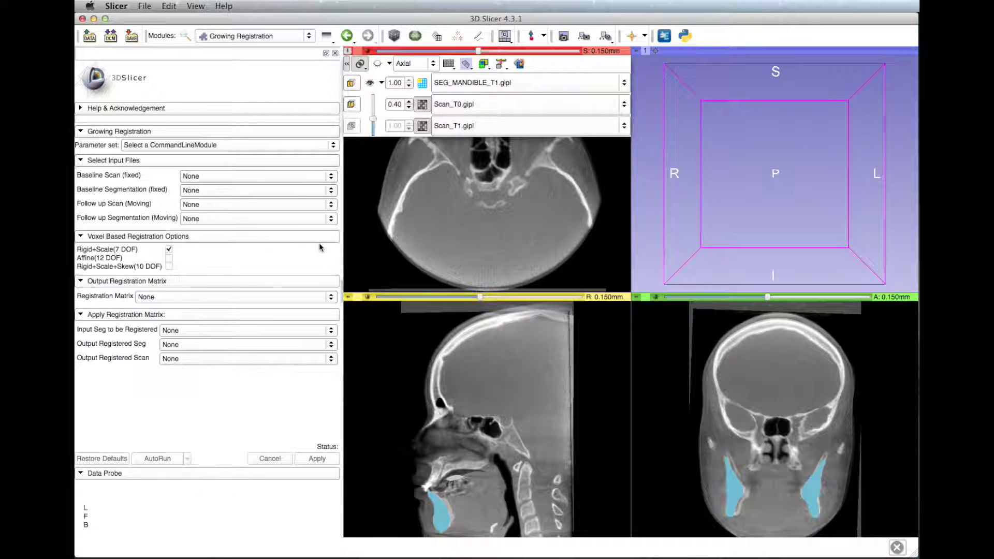
pyautogui.click(219, 177)
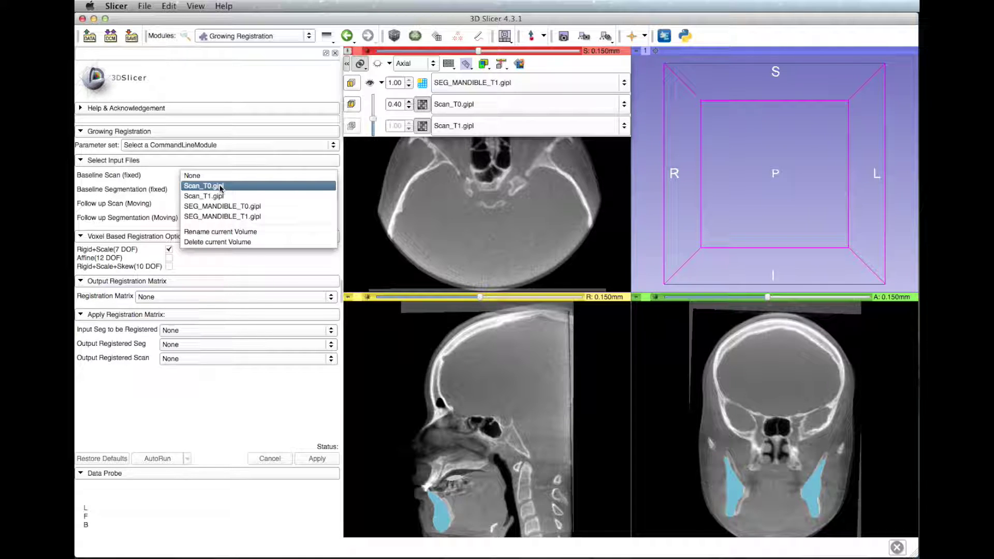
pyautogui.click(220, 186)
pyautogui.click(211, 203)
pyautogui.click(217, 224)
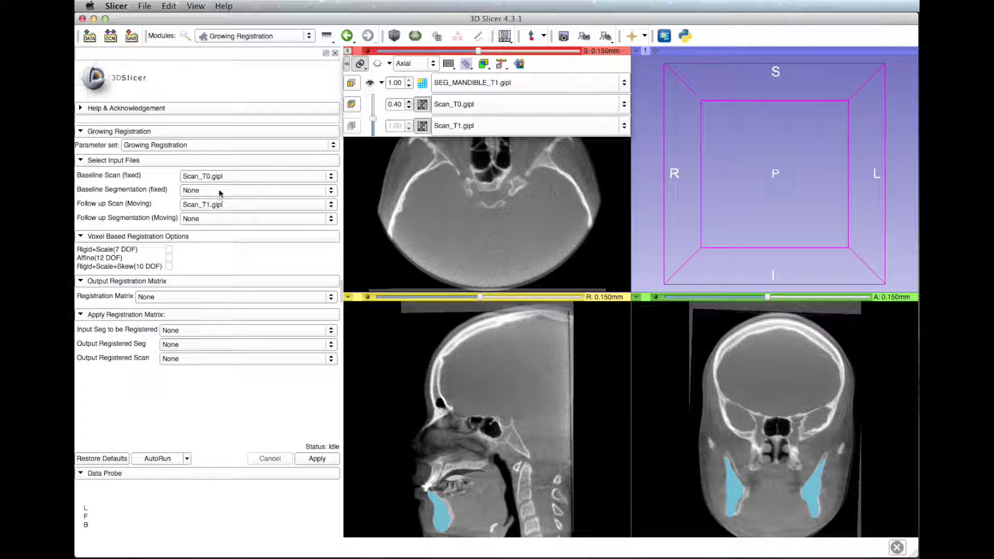
# Set SEG_MANDIBLE_T0 as baseline segmentation and SEG_MANDIBLE_T1 as follow-up segmentation.
pyautogui.click(219, 191)
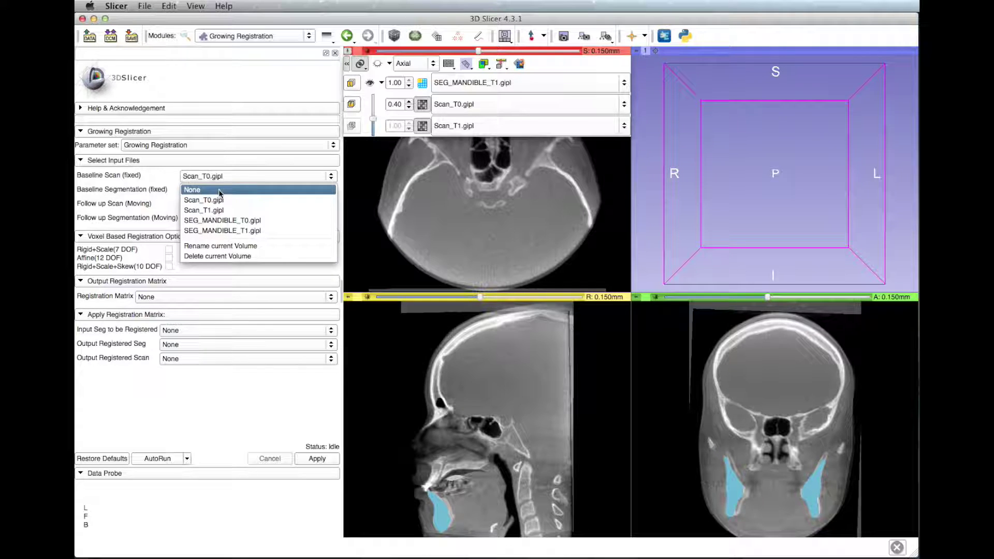
pyautogui.click(228, 220)
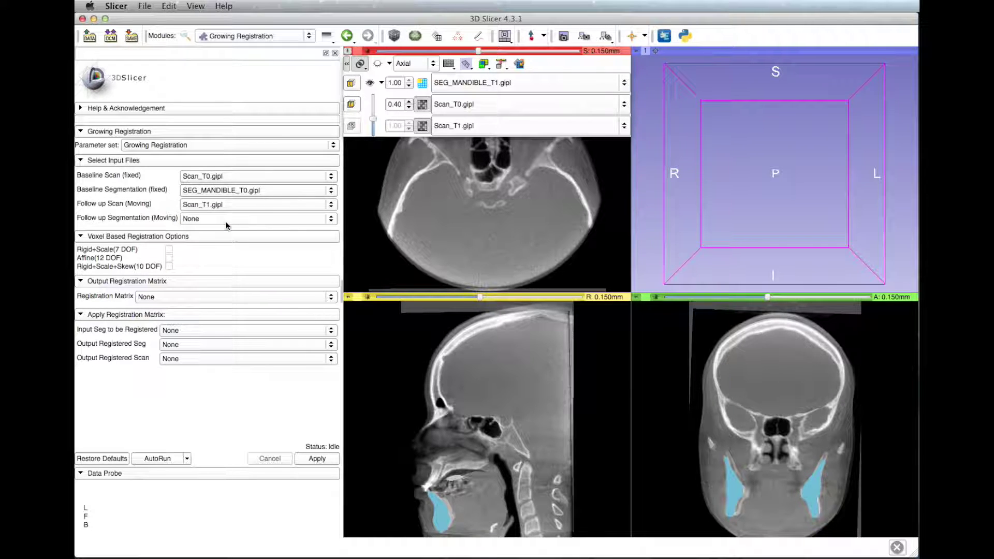
pyautogui.click(227, 225)
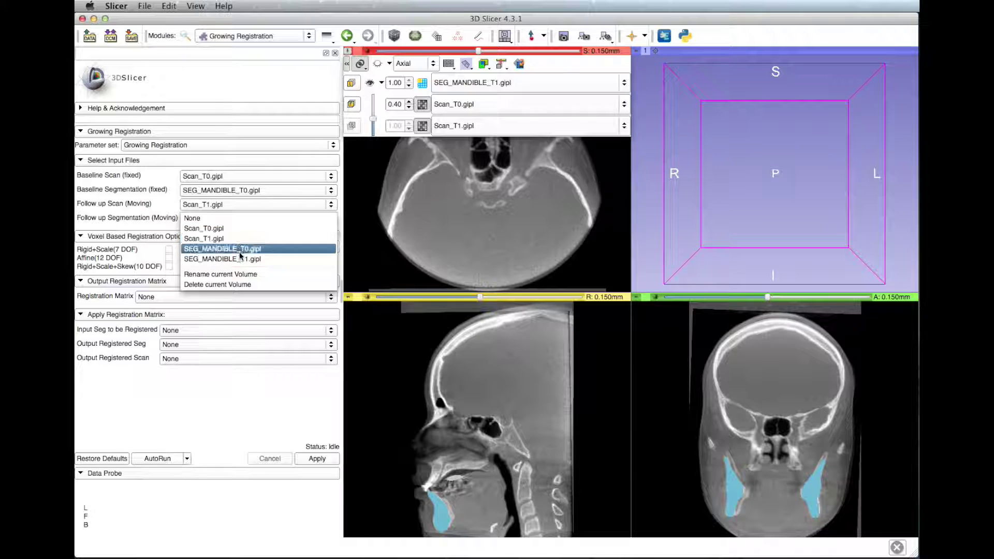
pyautogui.click(241, 258)
pyautogui.click(239, 222)
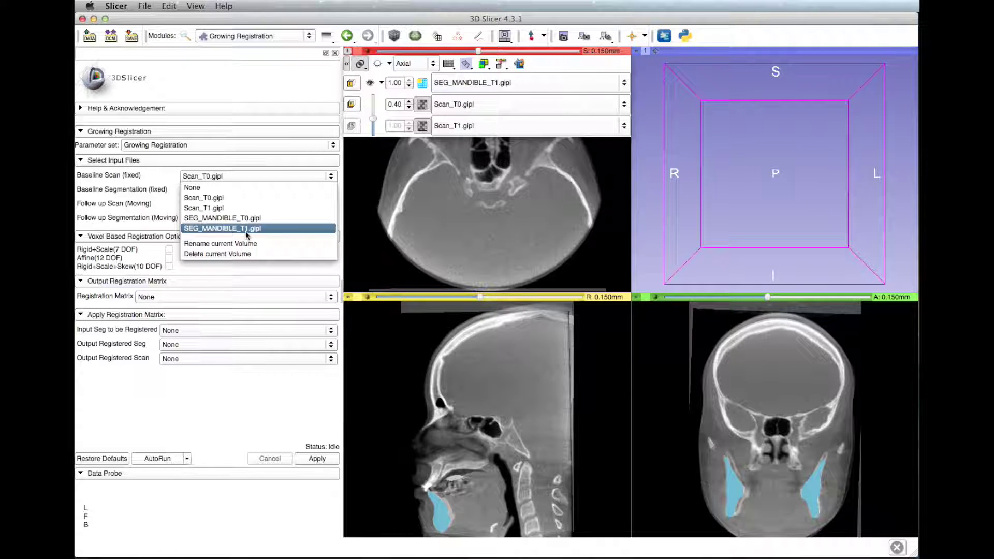
pyautogui.click(246, 231)
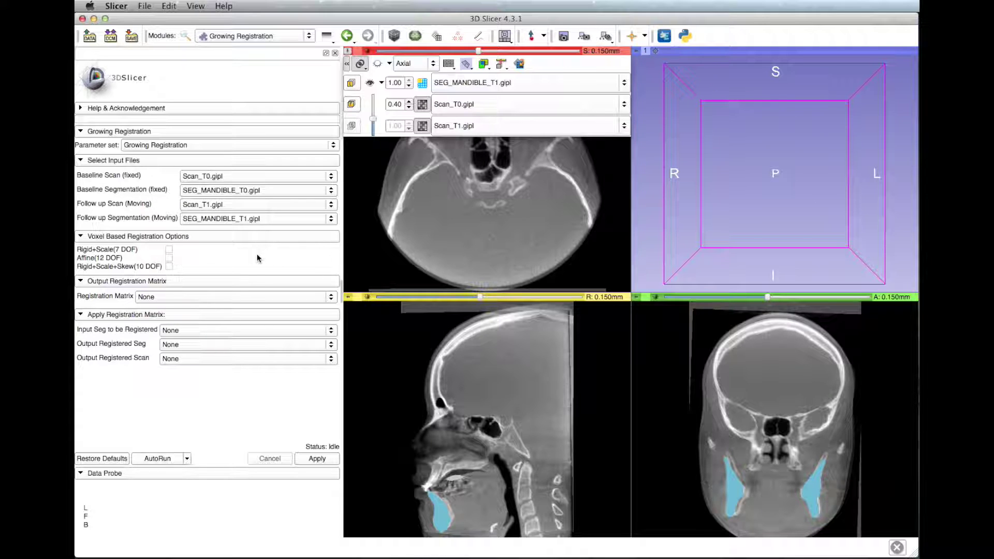
# Choose Rigid+Scale (7 DOF), a new Registration Matrix transform, and SEG_MANDIBLE_T1 as input segmentation.
pyautogui.click(168, 250)
pyautogui.click(205, 298)
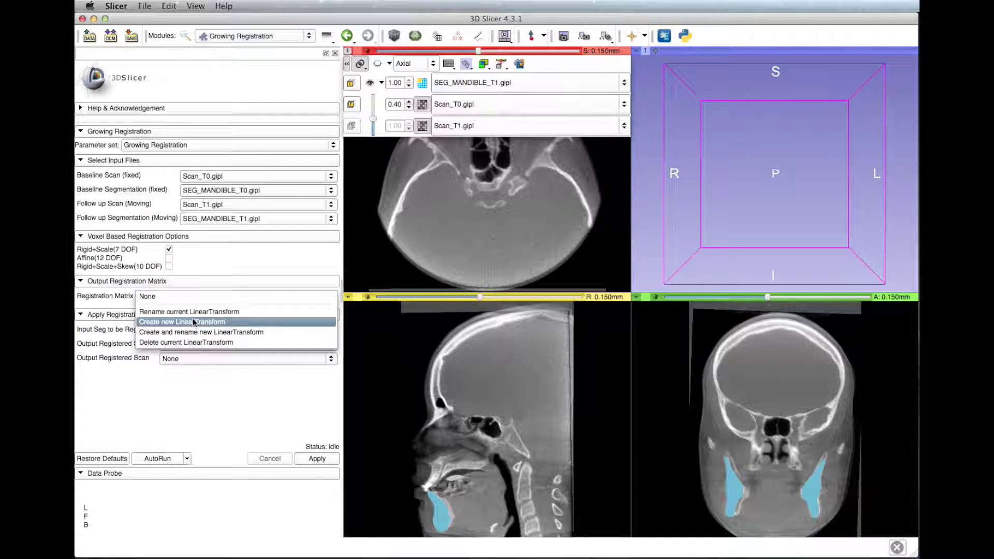
pyautogui.click(193, 321)
pyautogui.click(194, 330)
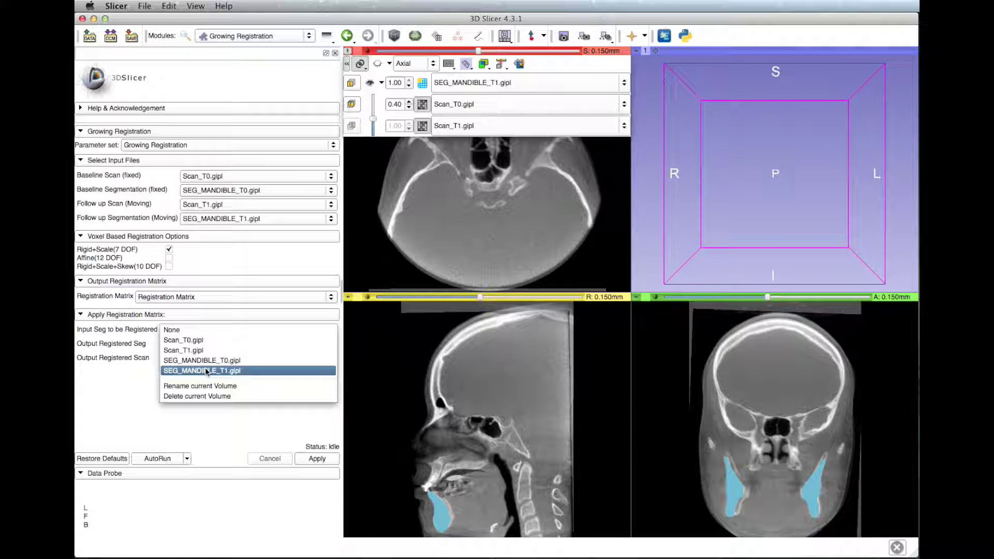
pyautogui.click(206, 371)
# Create new registered segmentation and scan output volumes and run the registration.
pyautogui.click(202, 344)
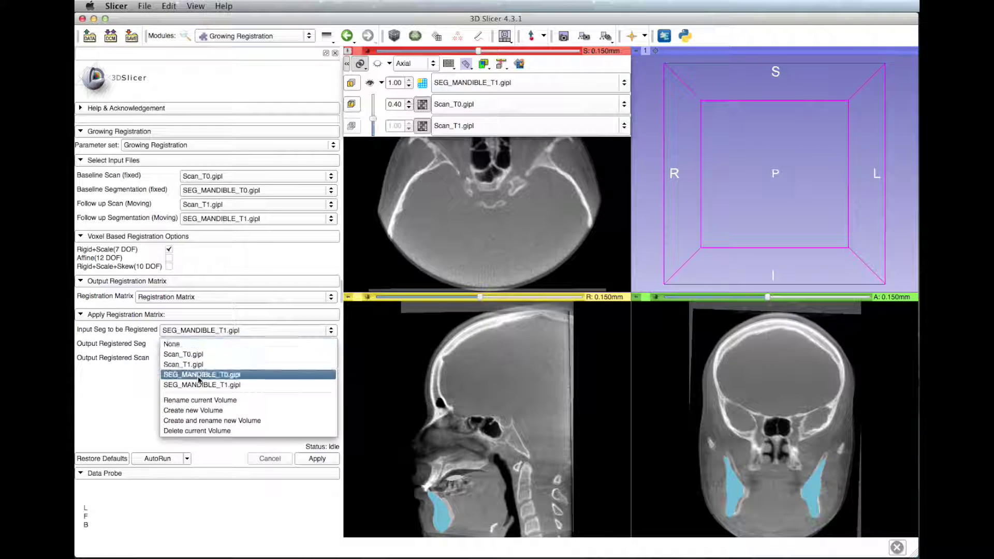
pyautogui.click(198, 410)
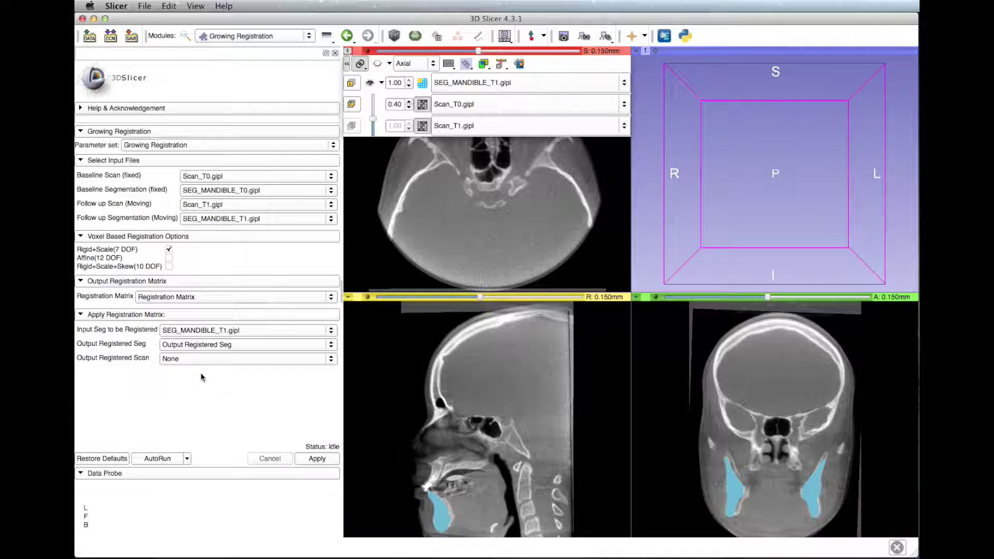
pyautogui.click(205, 359)
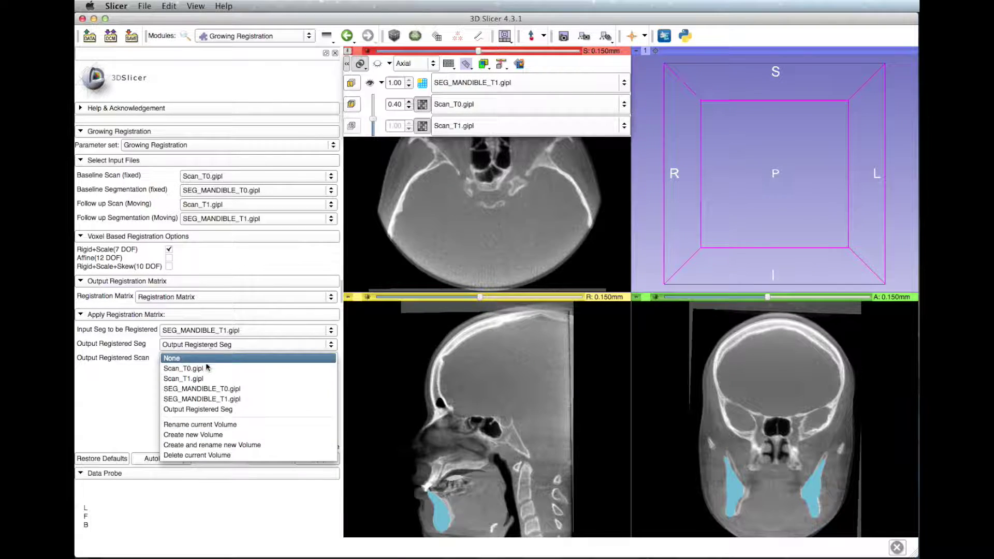
pyautogui.click(211, 434)
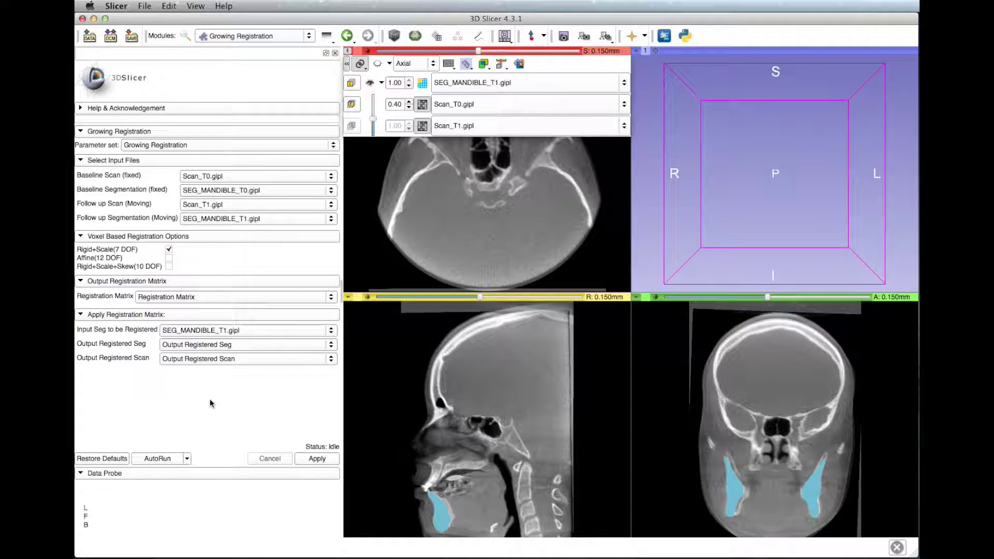
pyautogui.click(317, 458)
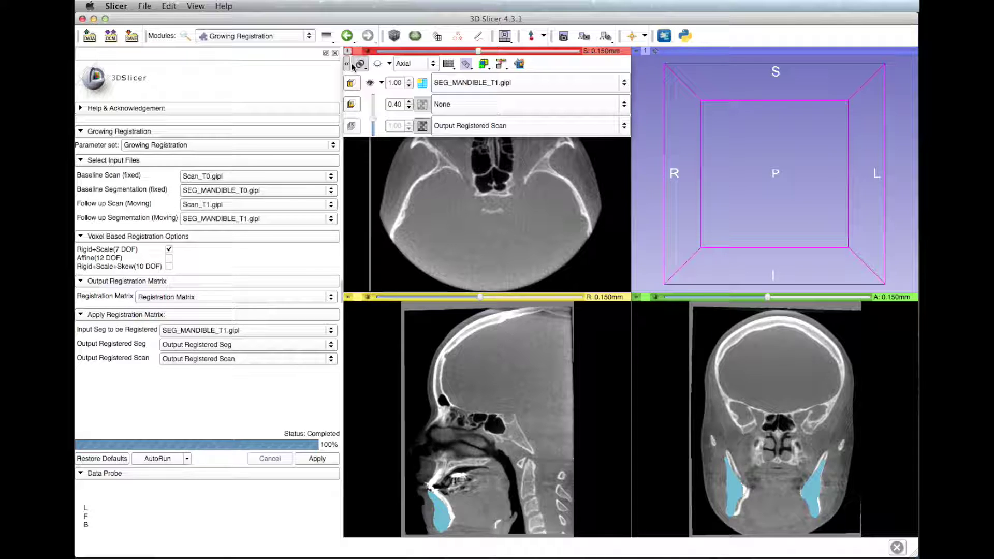
# Hide the segmentation overlay and try SEG_MANDIBLE_T0.gipl as a more opaque foreground.
pyautogui.click(479, 84)
pyautogui.click(451, 58)
pyautogui.click(474, 102)
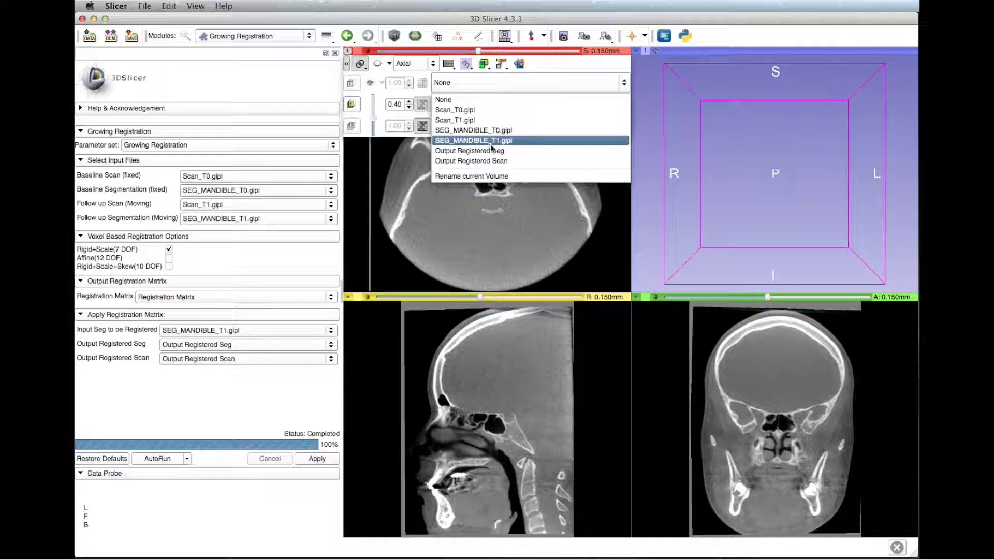
pyautogui.click(492, 131)
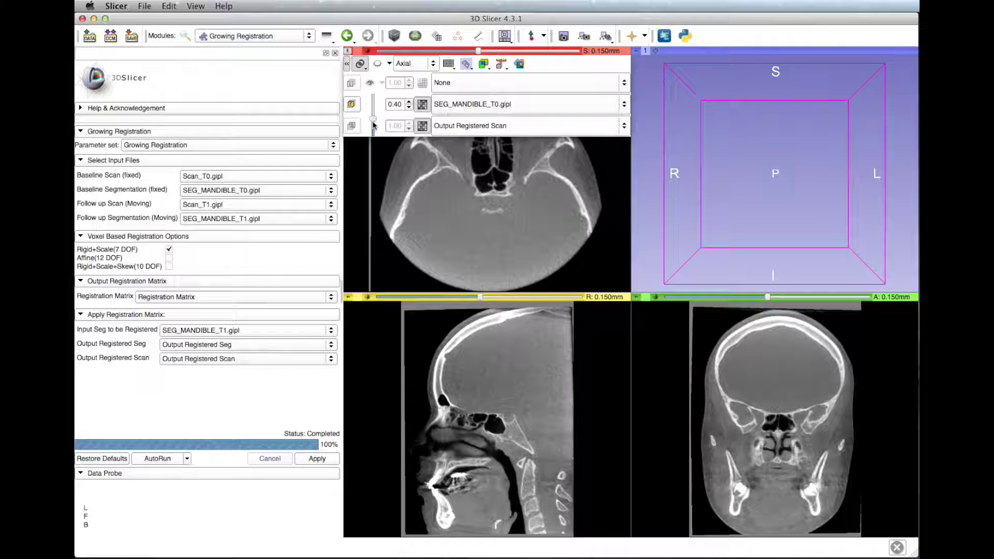
pyautogui.moveTo(373, 125); pyautogui.dragTo(374, 102)
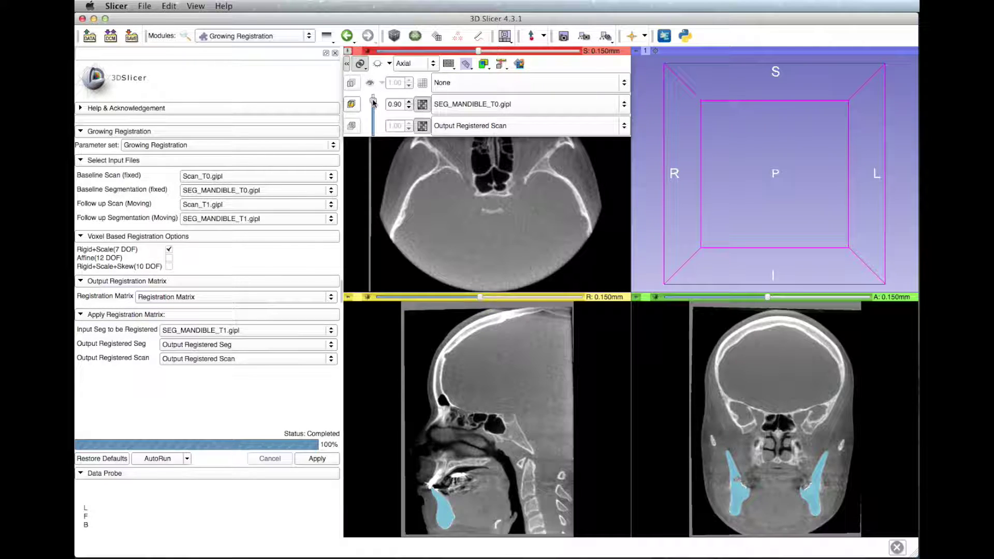
# Set Scan_T0.gipl as foreground at 0.50 opacity over the Output Registered Scan.
pyautogui.click(491, 105)
pyautogui.click(478, 88)
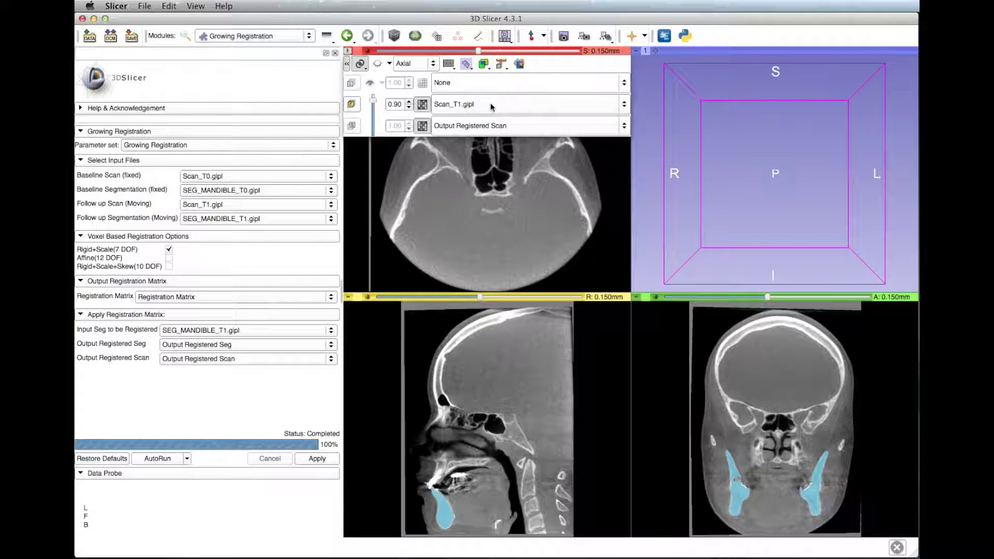
pyautogui.click(490, 103)
pyautogui.click(466, 95)
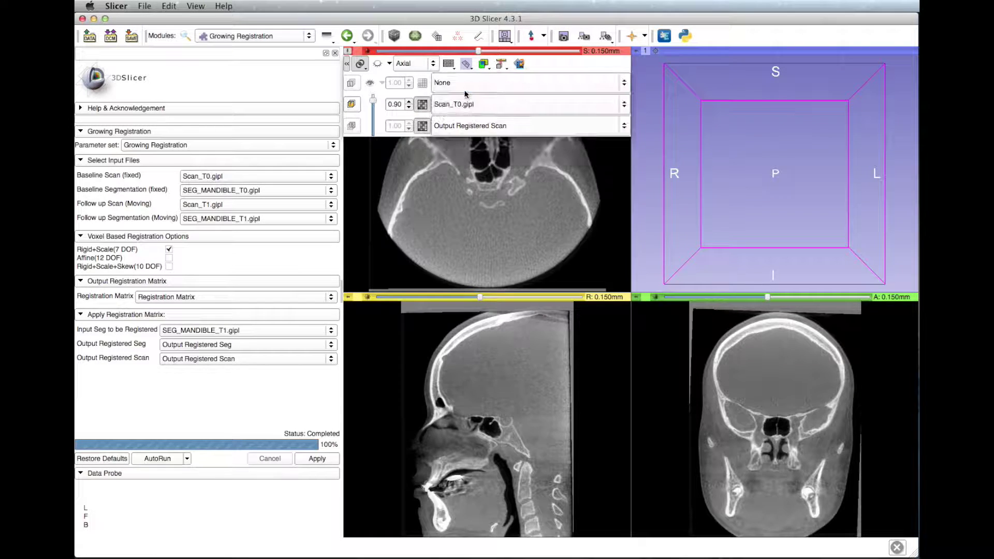
pyautogui.moveTo(373, 99); pyautogui.dragTo(375, 117)
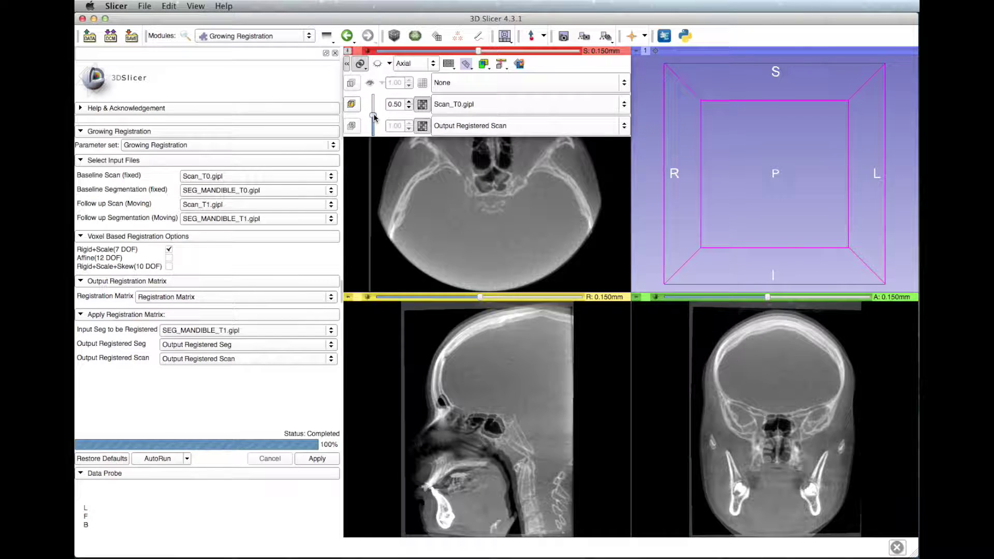
pyautogui.click(133, 36)
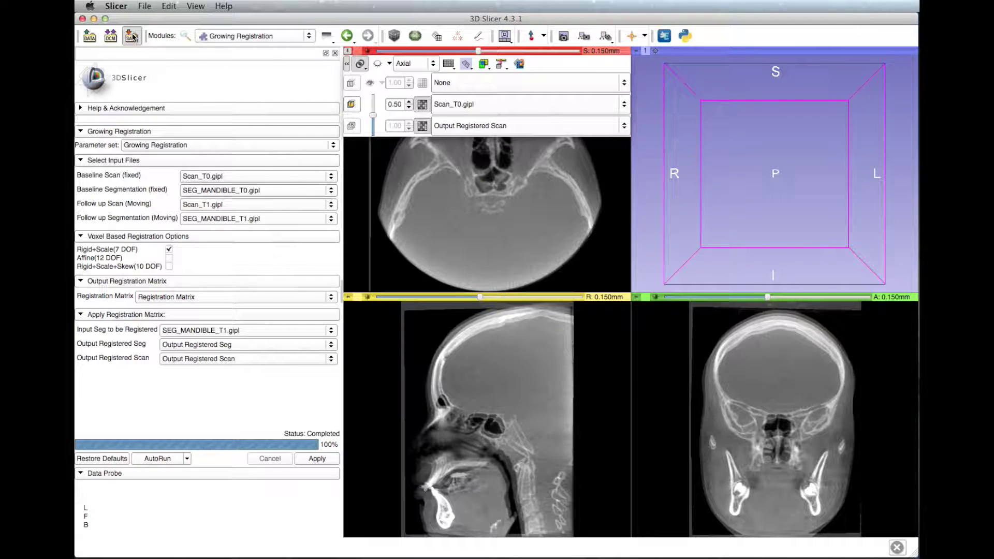
# Exclude the scene, save both outputs as GIPL (.gipl.gz), and rename the segmentation 'SEG_T1_REG_Mandible'.
pyautogui.moveTo(671, 288); pyautogui.dragTo(402, 204)
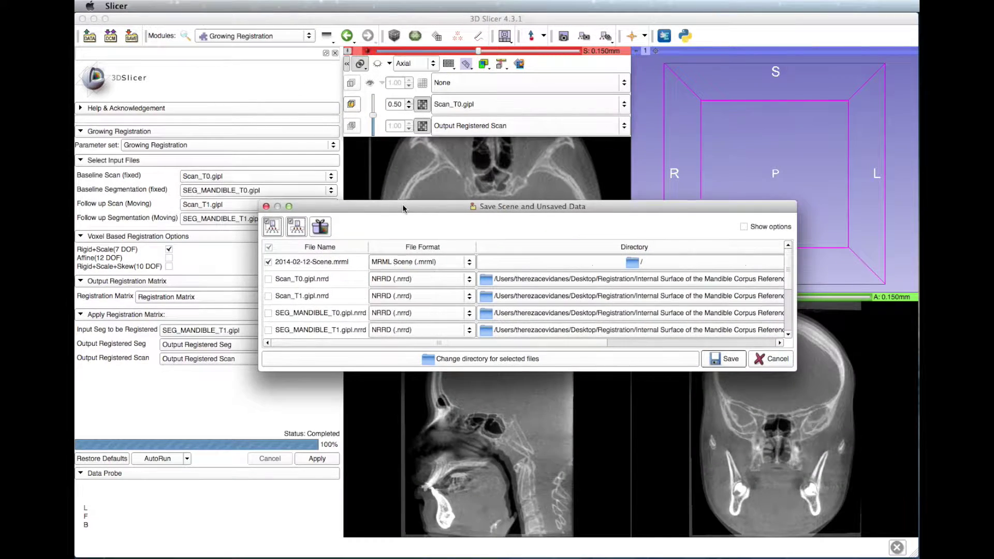
pyautogui.click(268, 262)
pyautogui.click(415, 365)
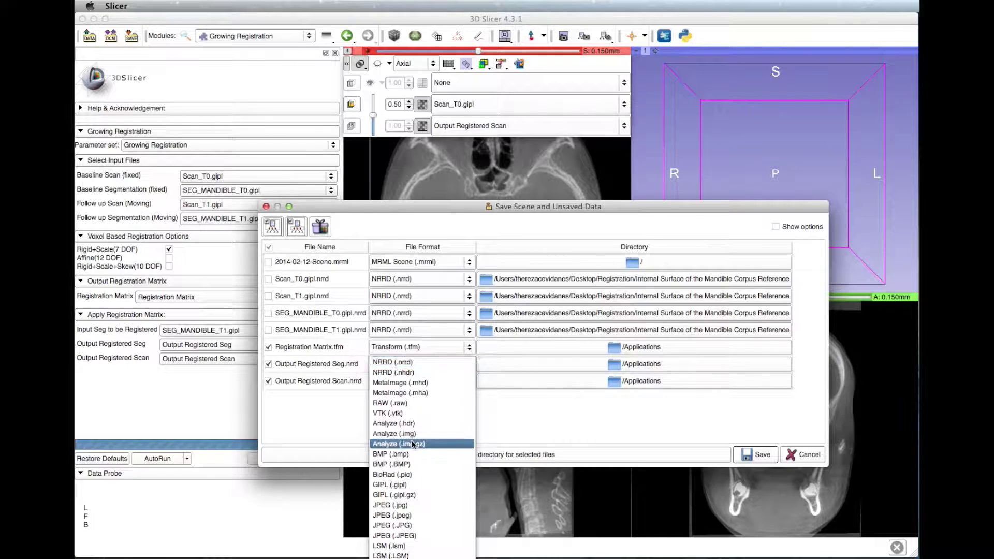
pyautogui.click(417, 381)
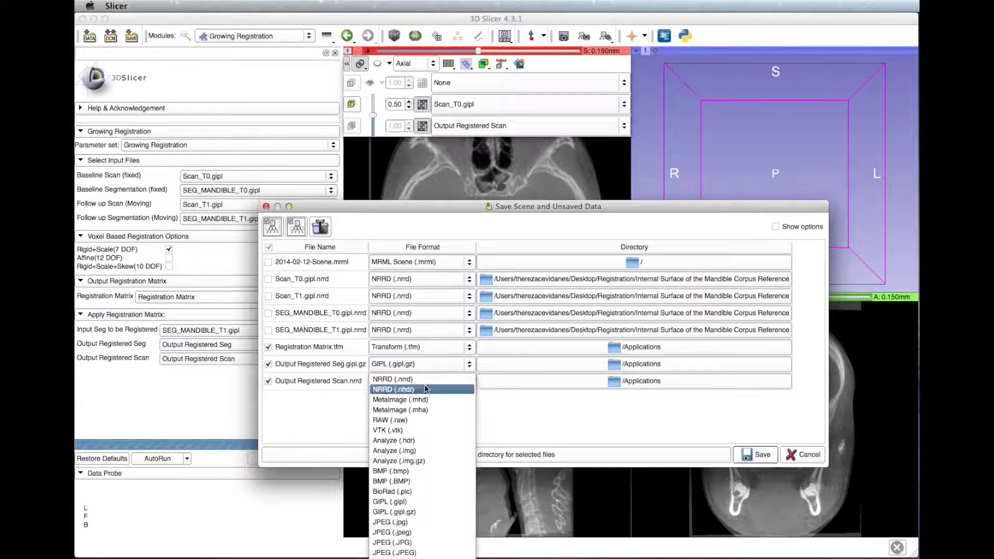
pyautogui.click(418, 510)
pyautogui.moveTo(344, 364); pyautogui.dragTo(270, 363)
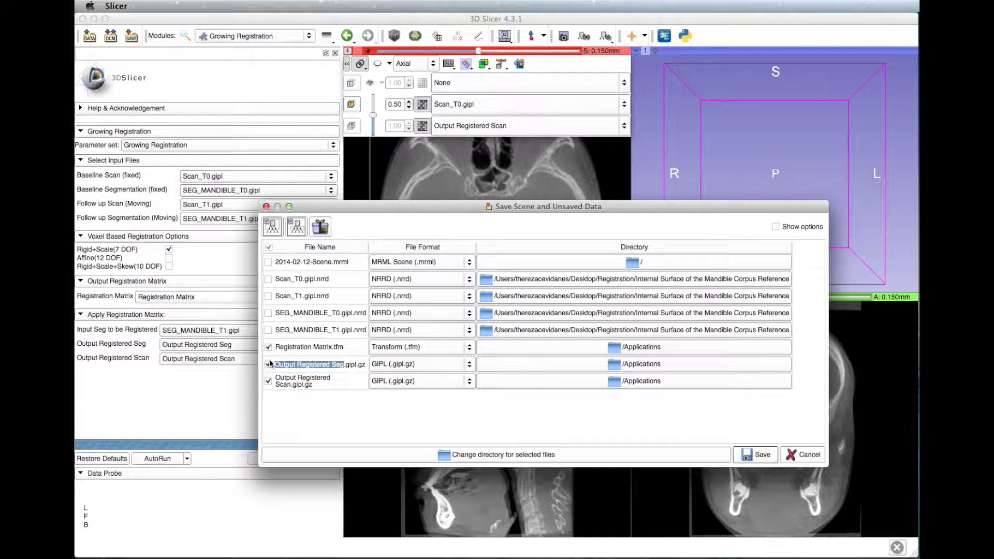
pyautogui.write('SEG_T1_REG_Man')
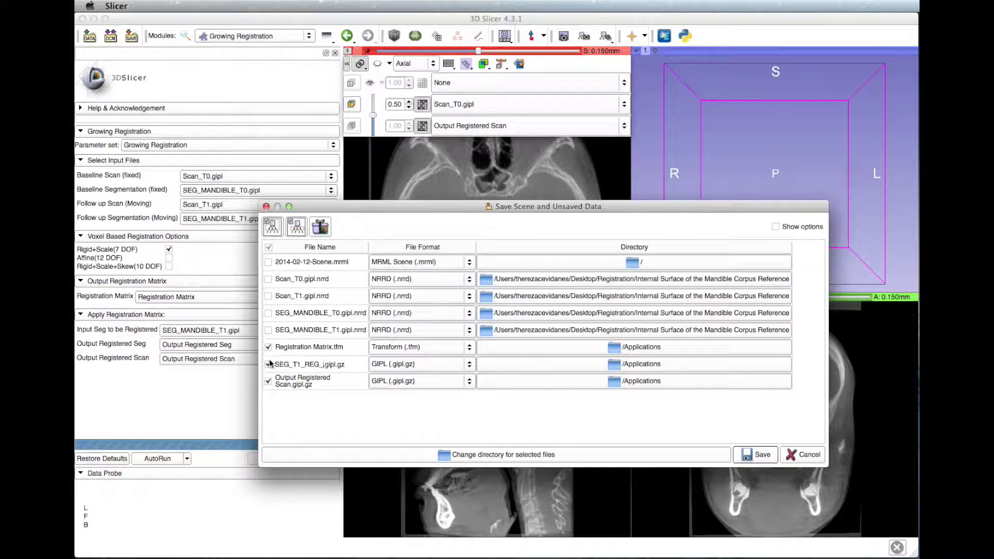